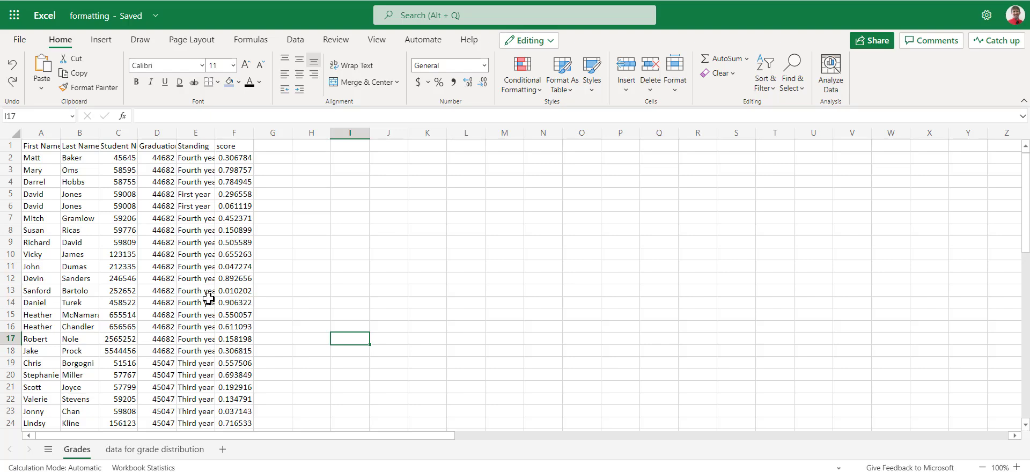
Colour the Grades sheet tab blue
right_click(84, 454)
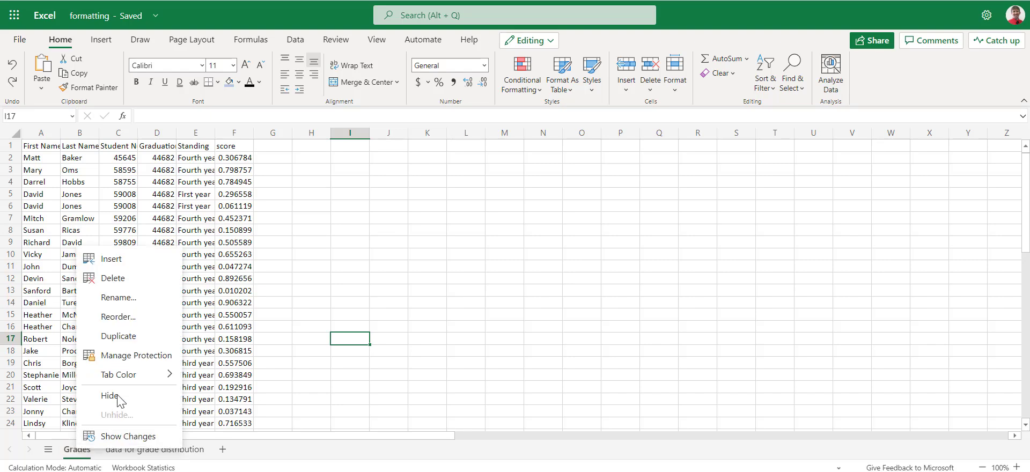
mouse_move(141, 375)
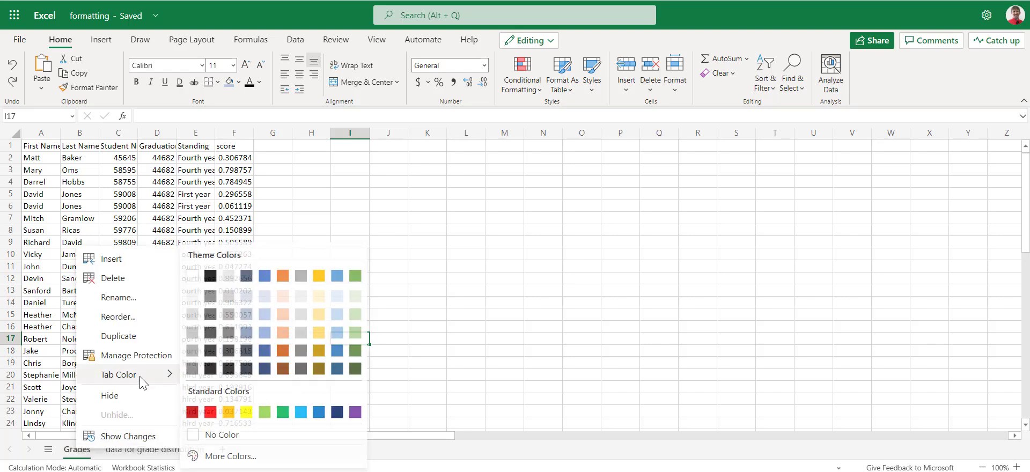
left_click(265, 333)
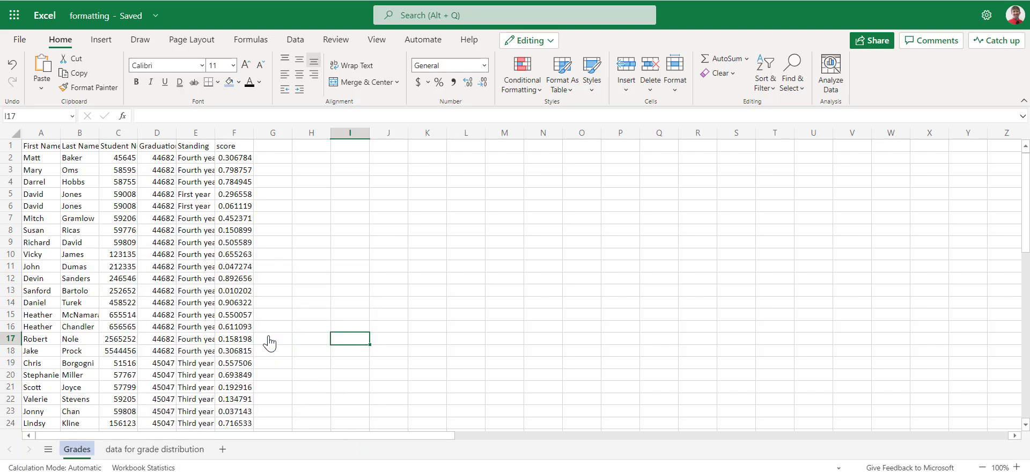
Colour the data for grade distribution tab orange, then return to the Grades sheet
right_click(154, 454)
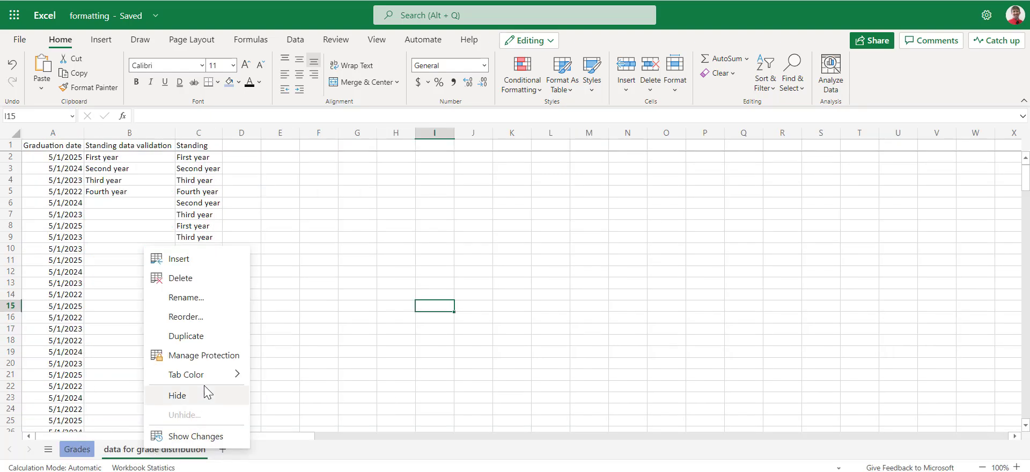
mouse_move(230, 374)
left_click(351, 333)
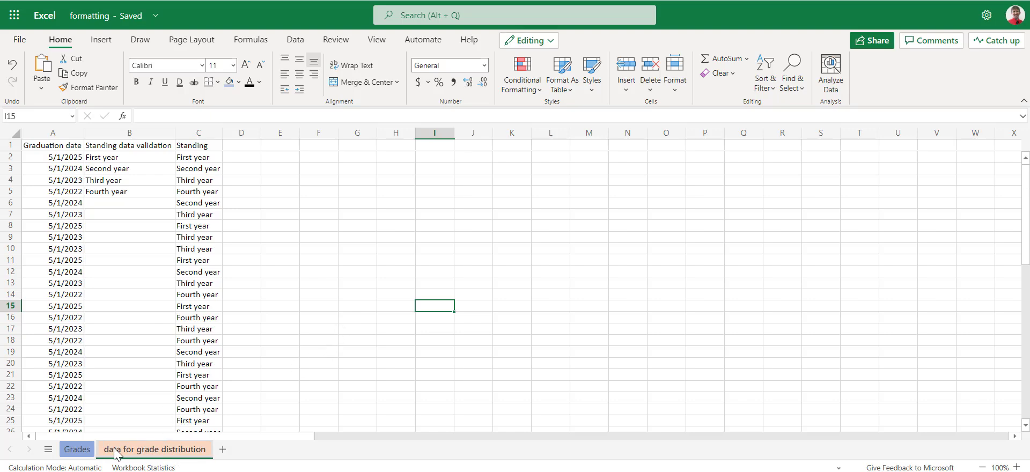
left_click(77, 450)
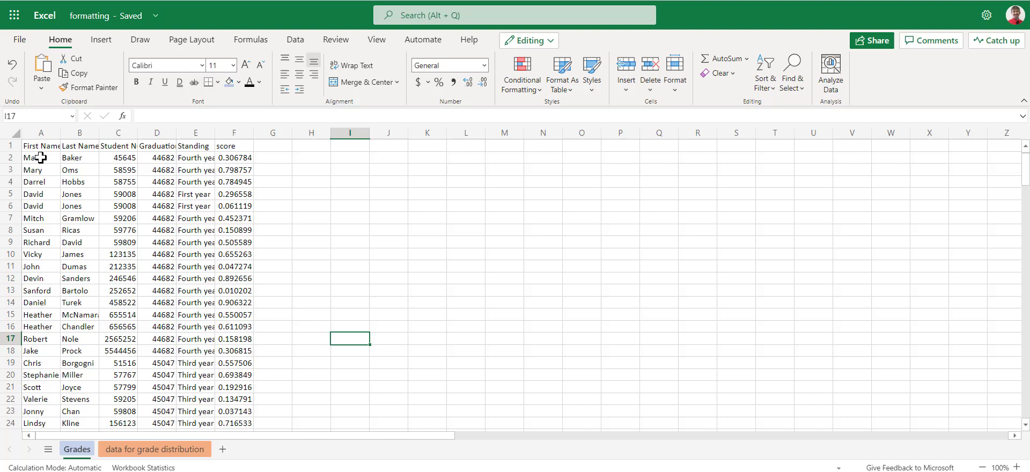
Set the A1:F1 header row to Corbel at 14 pt
left_click_drag(40, 151, 242, 149)
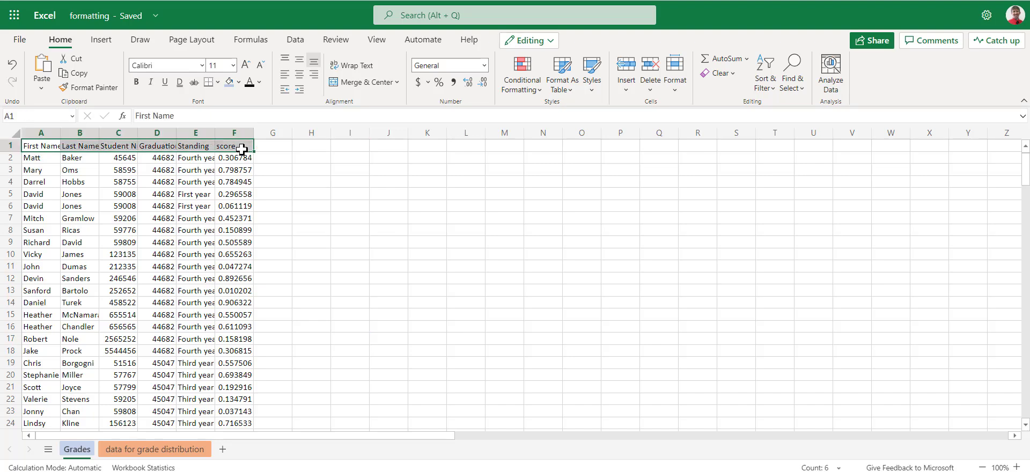
left_click(233, 65)
left_click(219, 166)
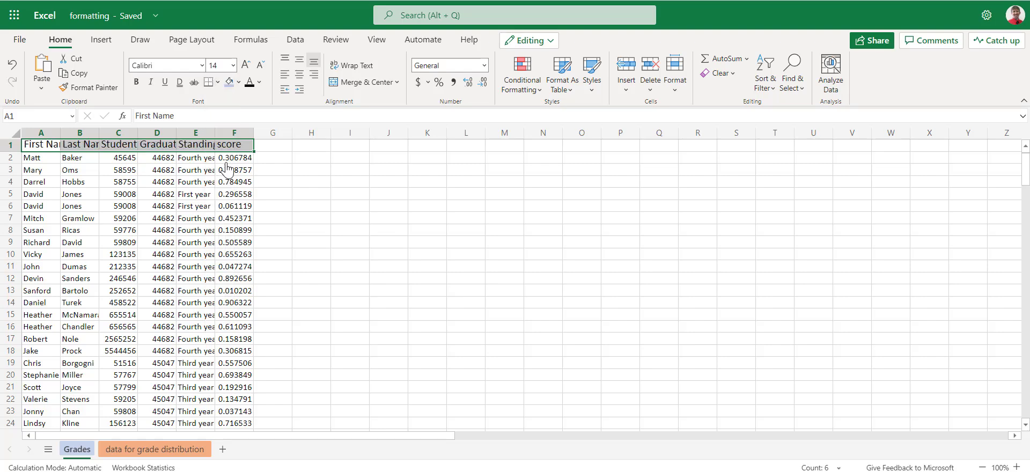
left_click(201, 65)
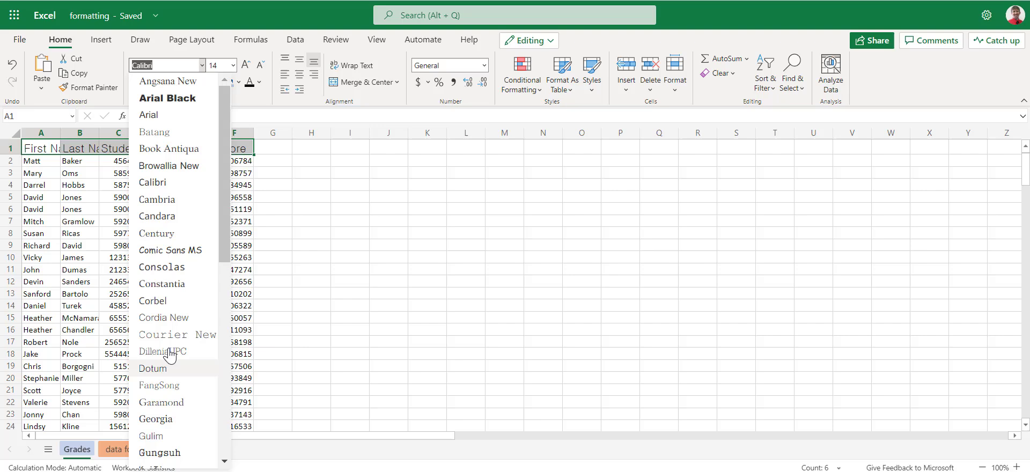
key("Escape")
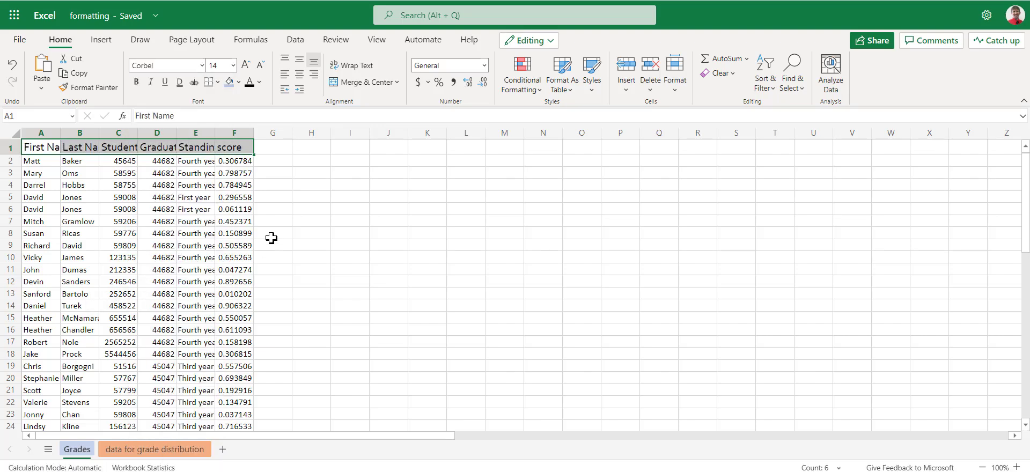
left_click(167, 220)
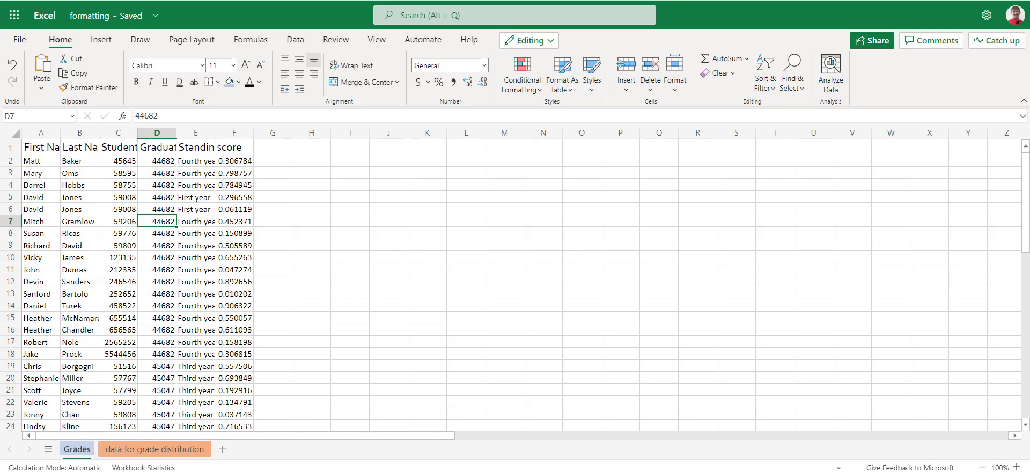
Show column D as dates, autofit it to the Graduation date header, and open its Number Format settings
key("ctrl+z")
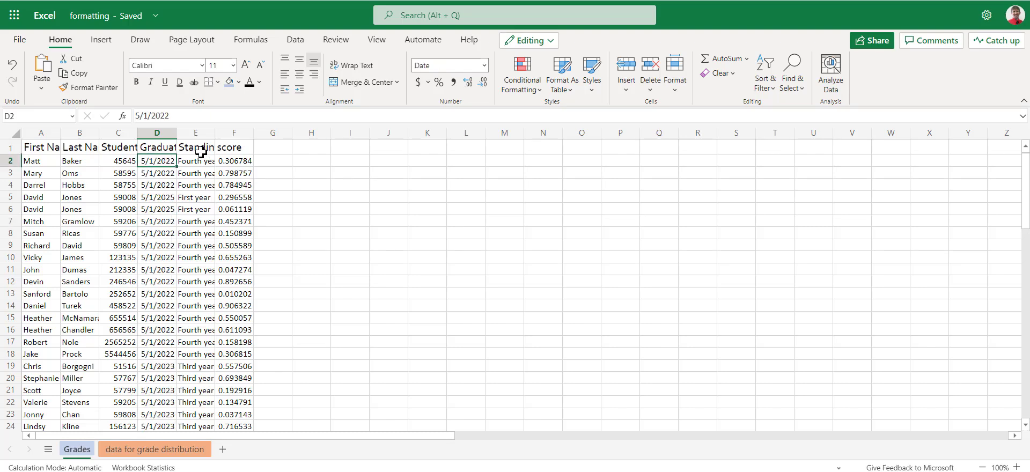
double_click(177, 135)
left_click(180, 134)
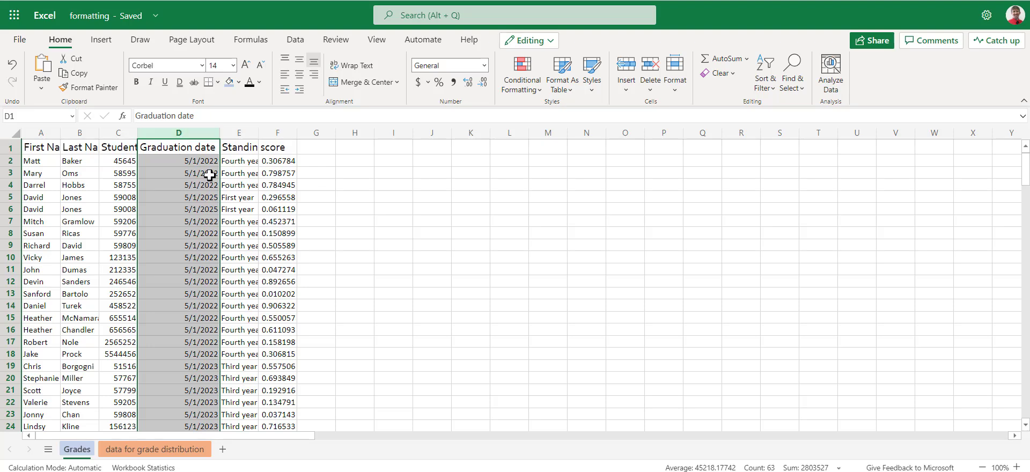
right_click(174, 165)
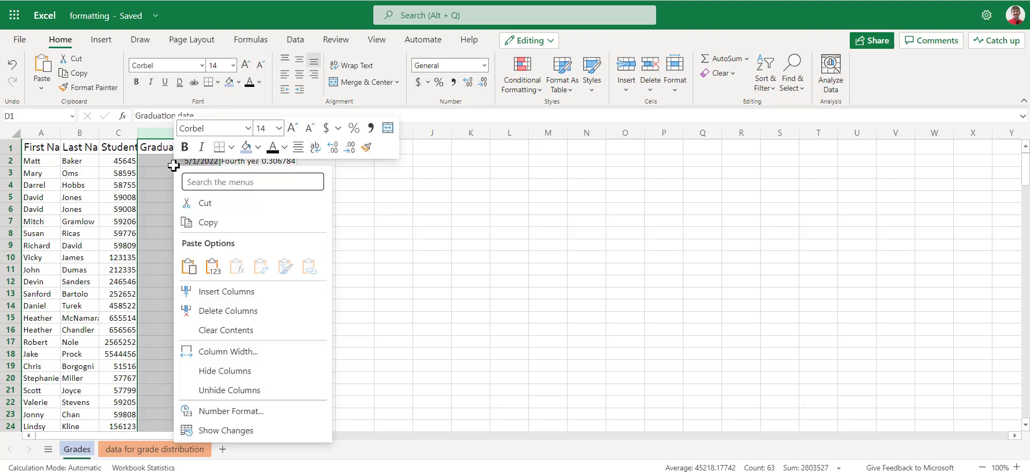
left_click(257, 410)
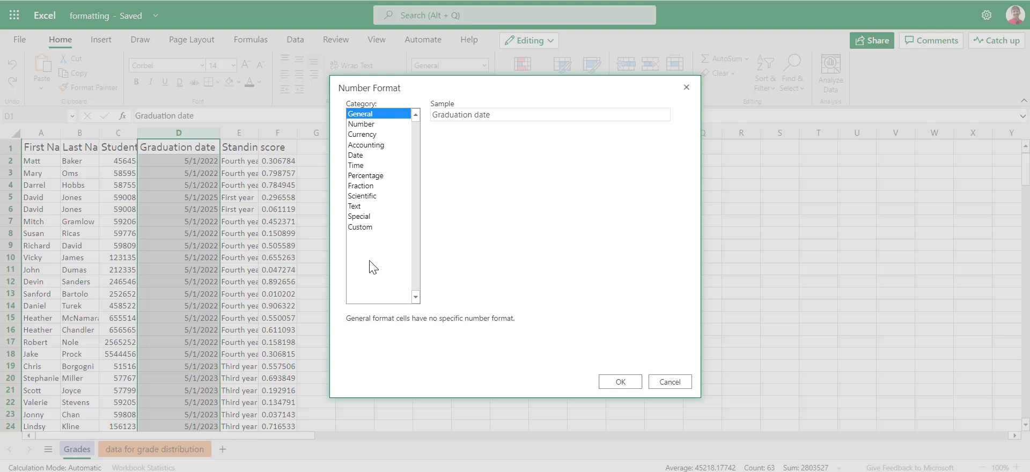
Browse the Number, Currency, Accounting, Time, Percentage, Special and Custom format categories, keeping $ as the currency symbol
left_click(382, 125)
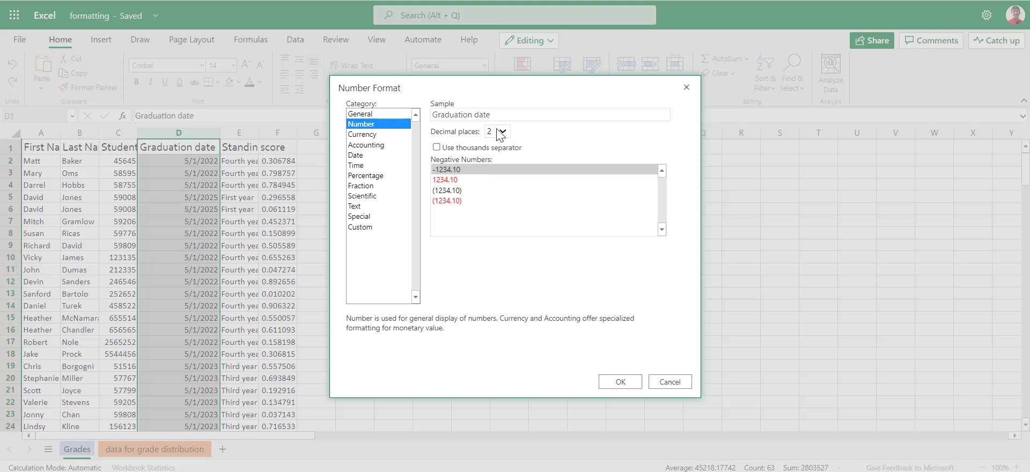
left_click(379, 135)
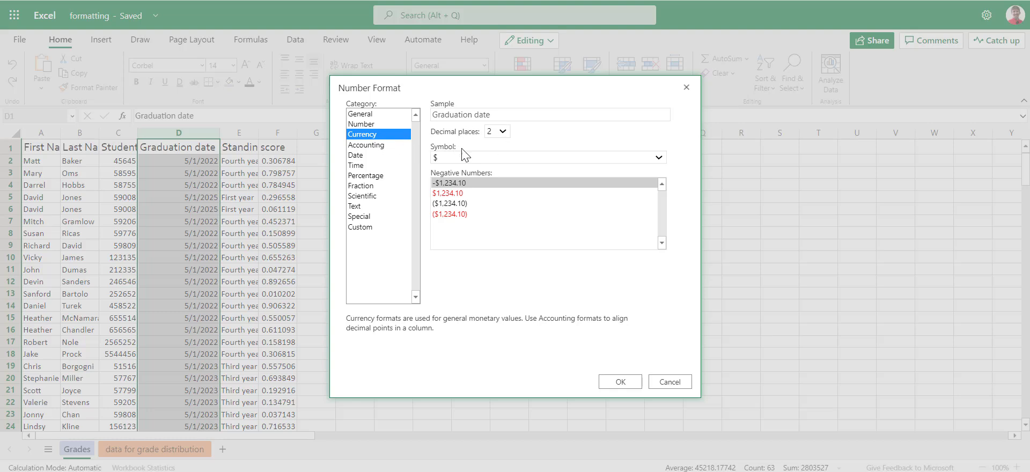
left_click(606, 158)
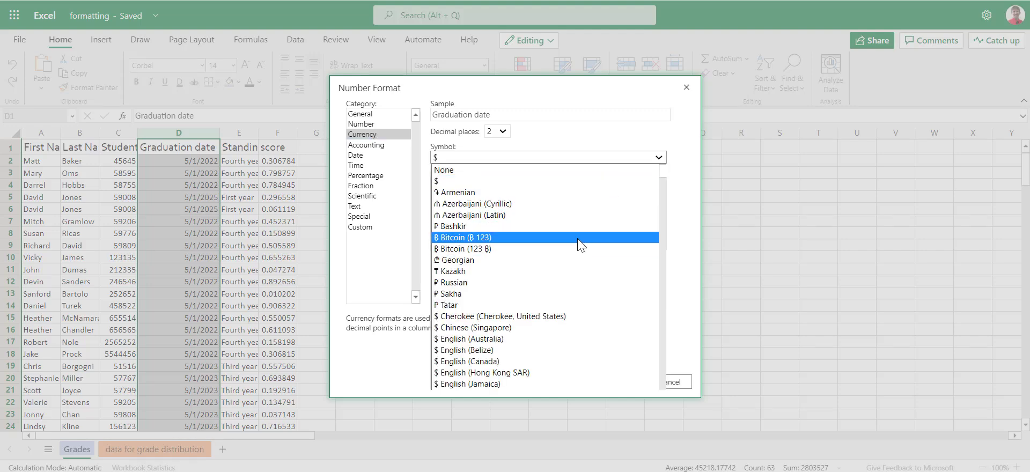
left_click(365, 146)
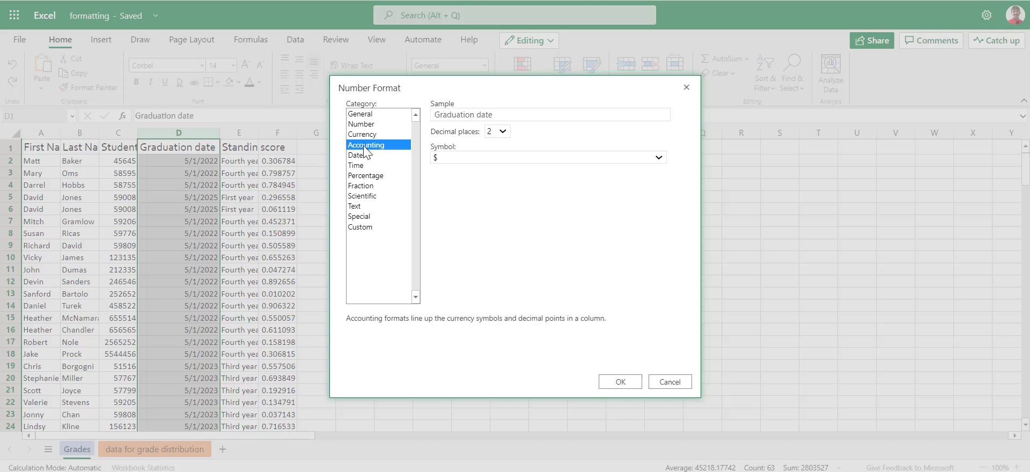
left_click(371, 165)
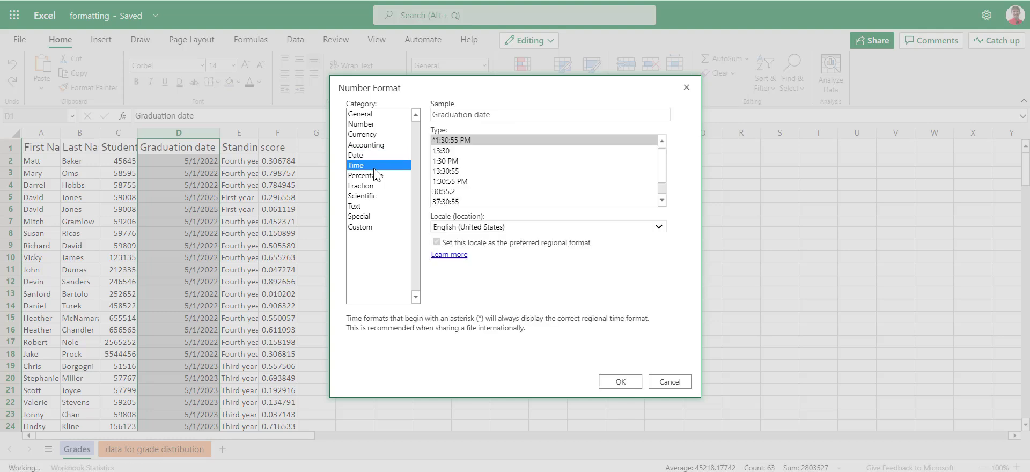
left_click(375, 176)
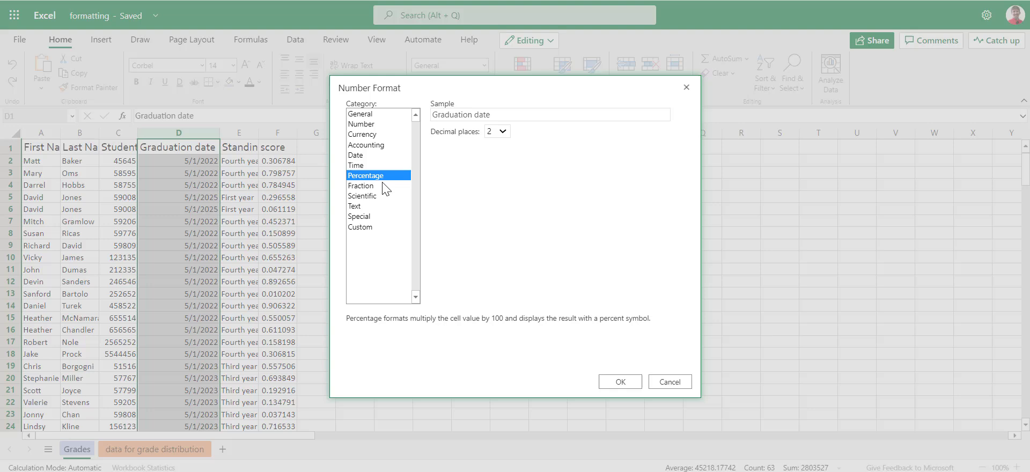
left_click(359, 216)
left_click(369, 227)
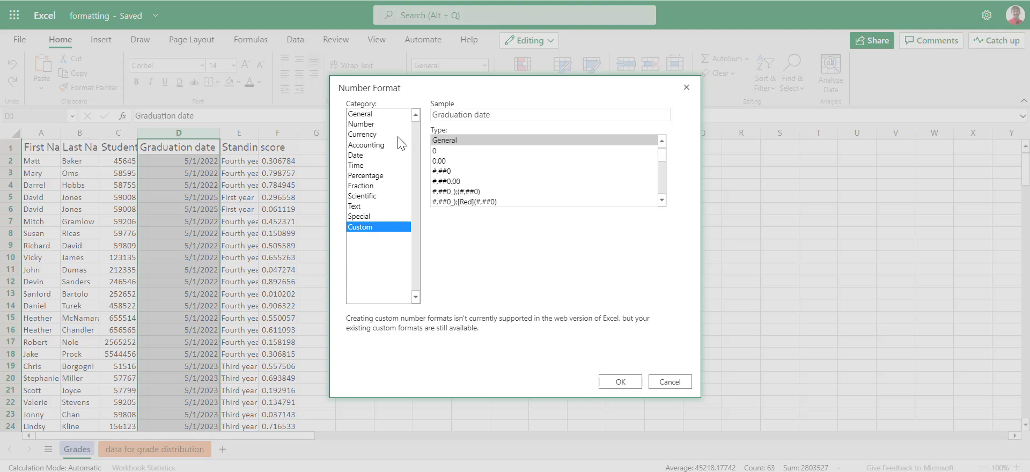
Apply the 'March 14, 2012' date type to column D and check dates like May 1, 2022
left_click(370, 156)
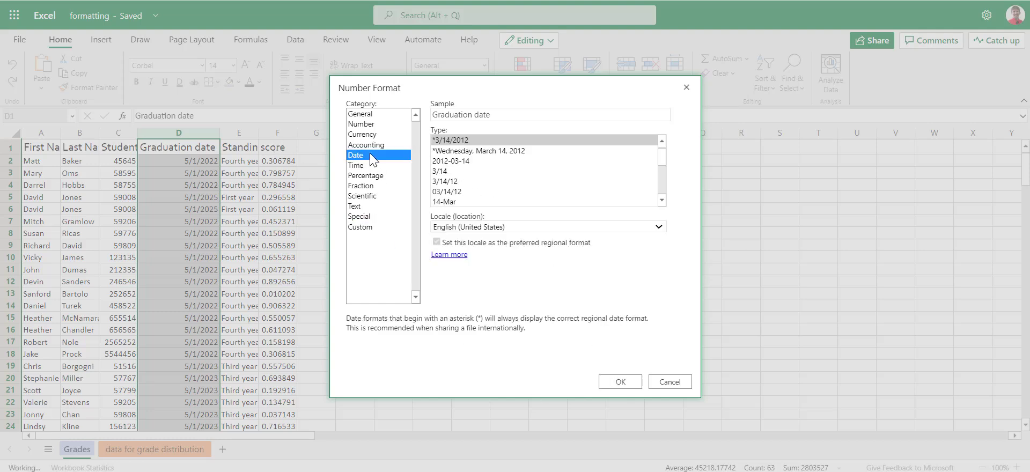
left_click(661, 200)
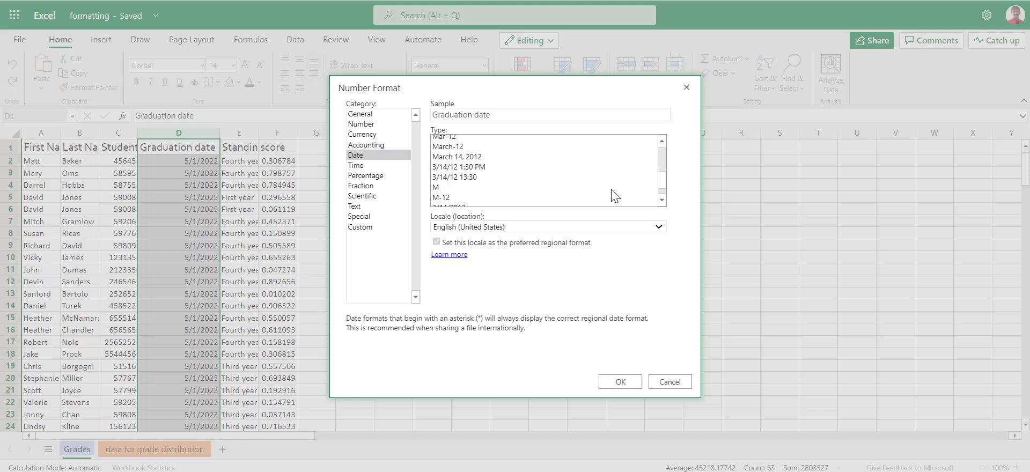
left_click(489, 157)
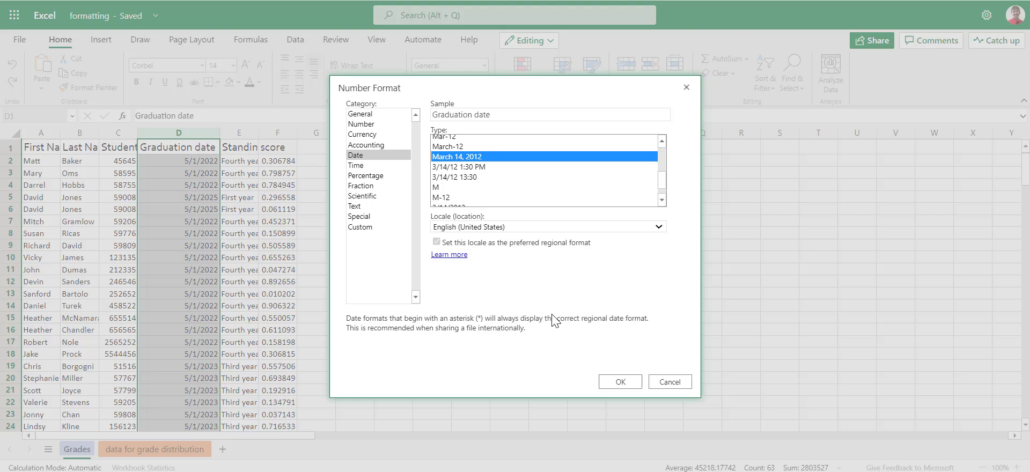
left_click(616, 383)
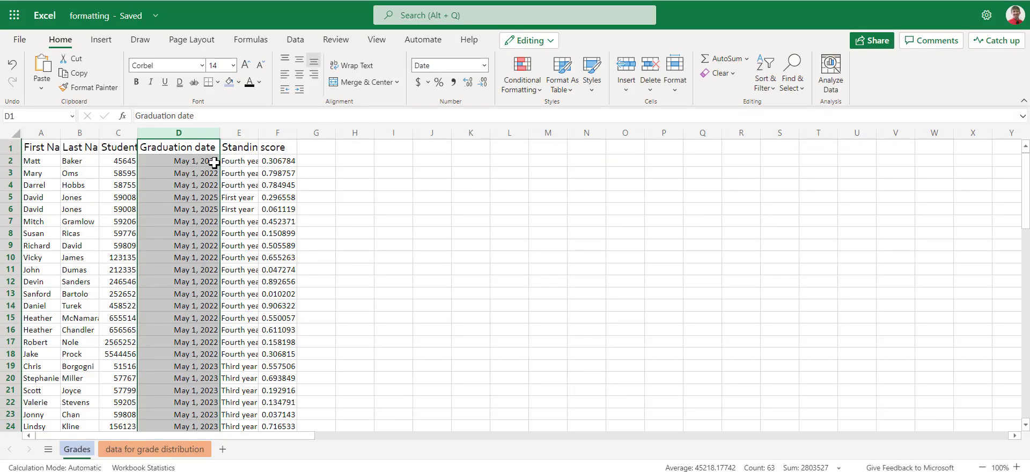
scroll(209, 208, "down", 5)
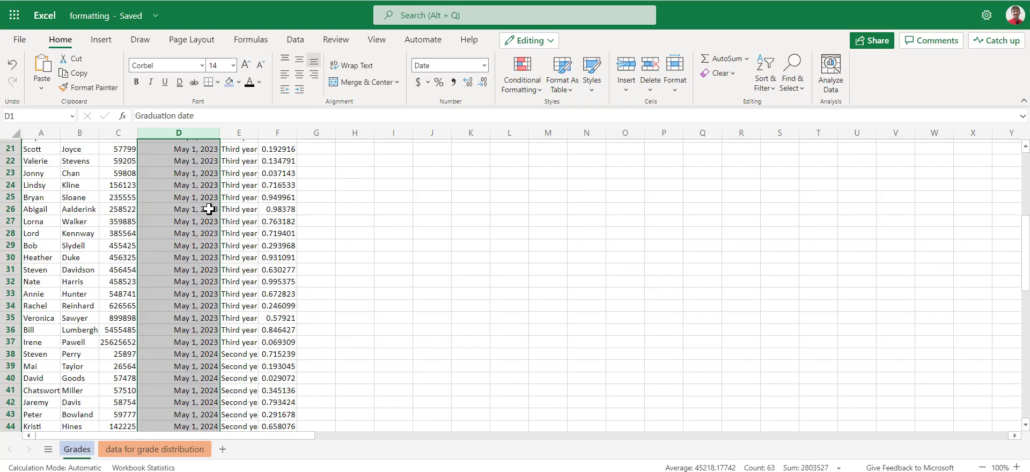
scroll(208, 209, "down", 5)
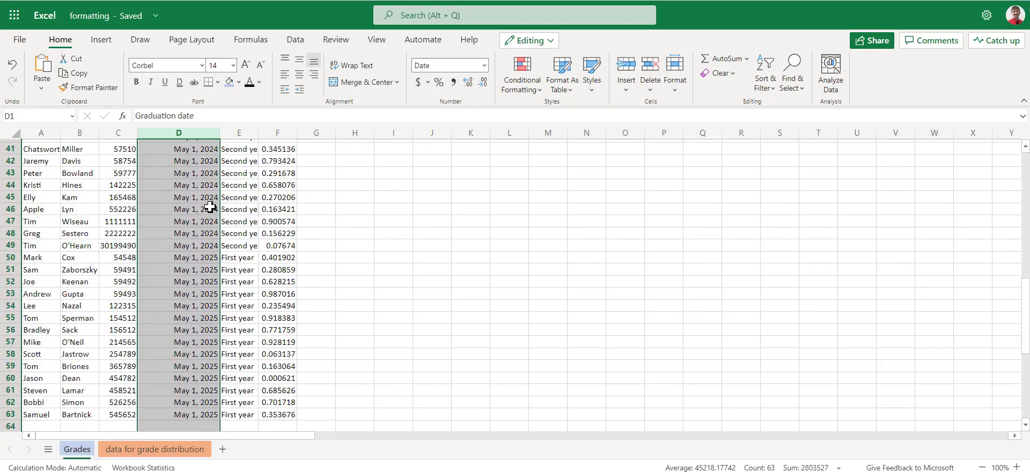
scroll(210, 207, "up", 10)
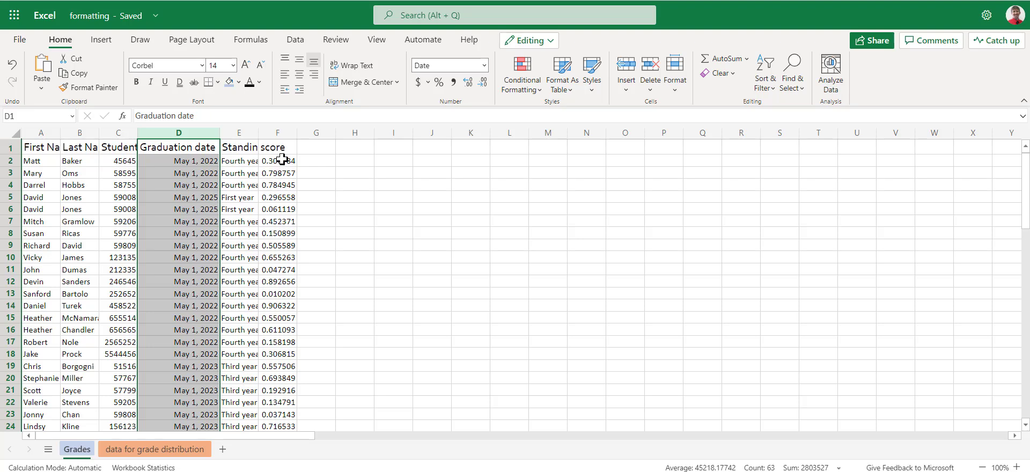
Format column F scores as Percentage with 4 decimal places, e.g. 30.6784%
left_click(283, 134)
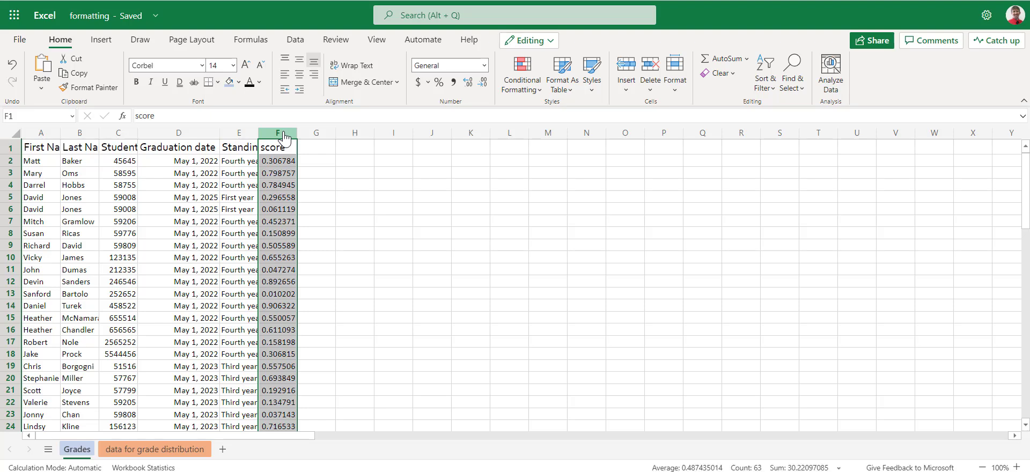
right_click(285, 139)
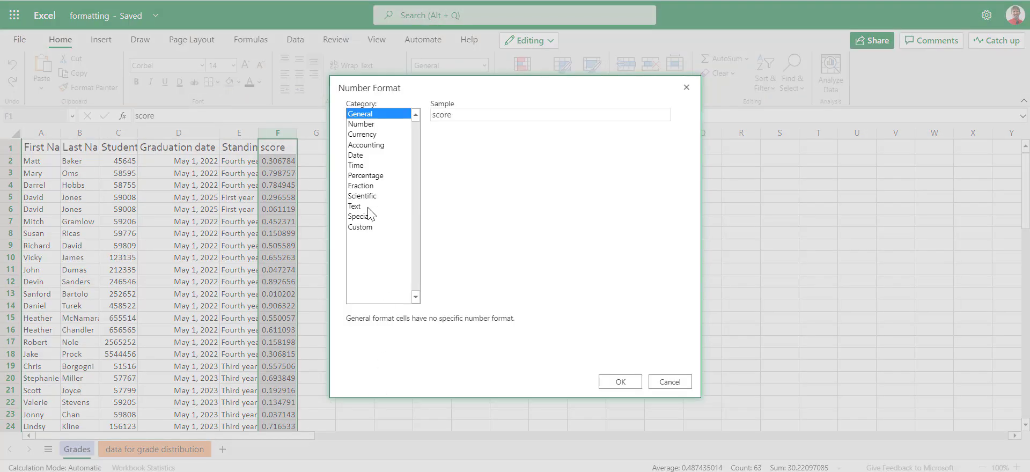
left_click(390, 175)
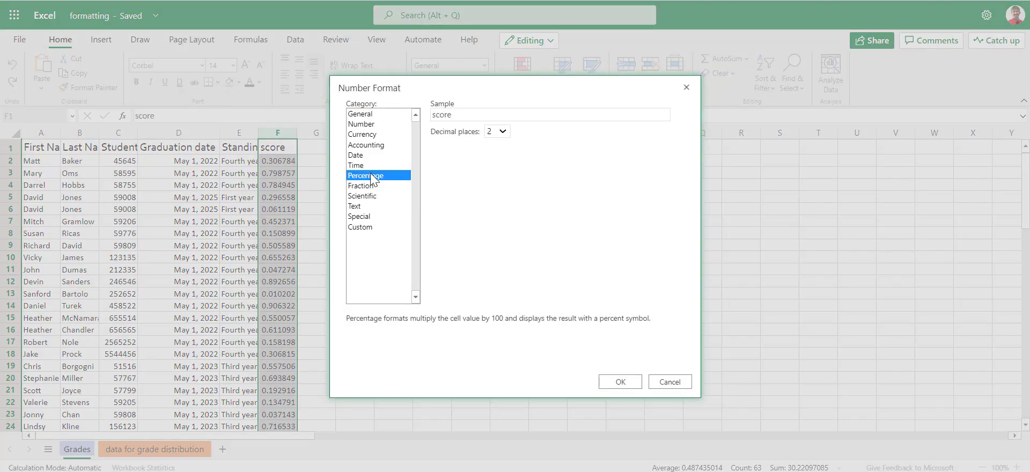
left_click(503, 132)
left_click(489, 189)
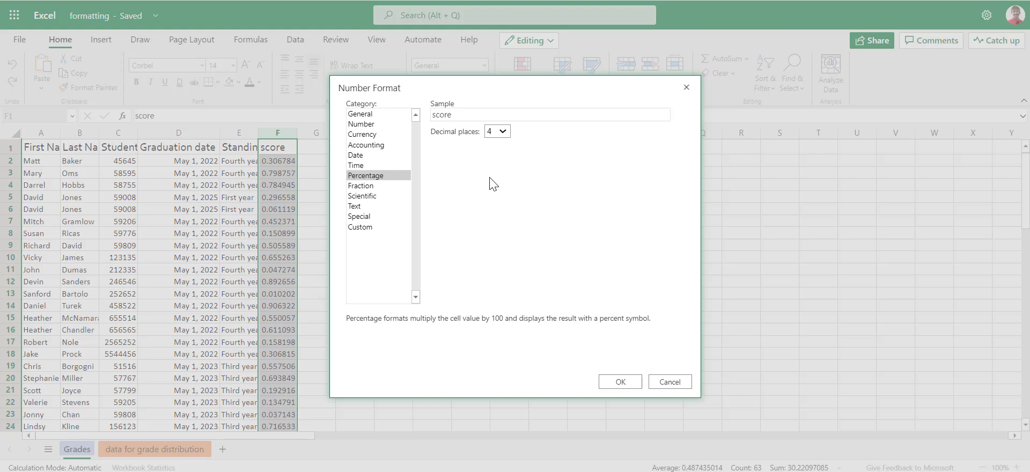
left_click(618, 382)
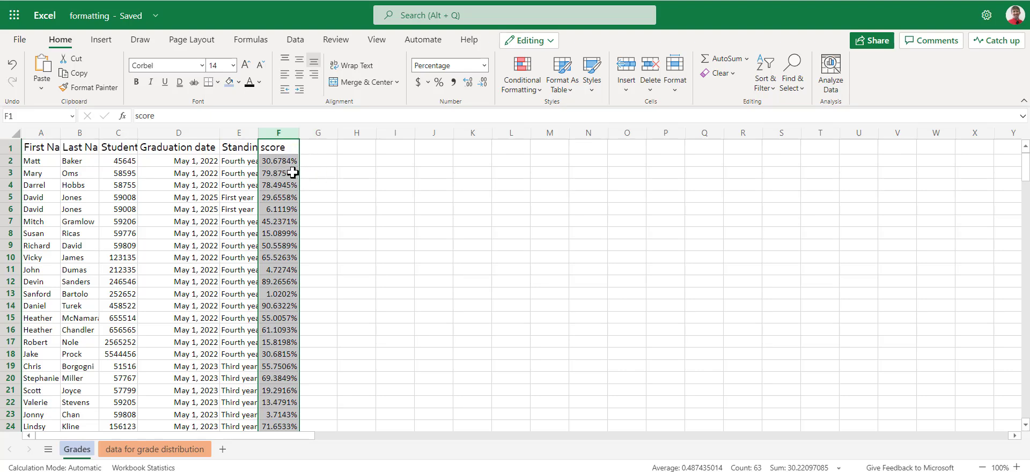
Enter 0.306784 in cell G2 beside the first score
left_click(323, 161)
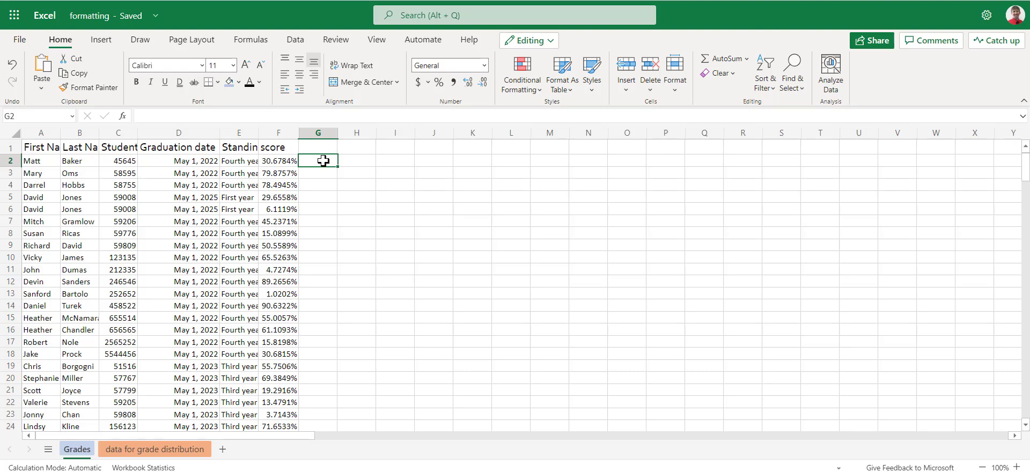
type(".")
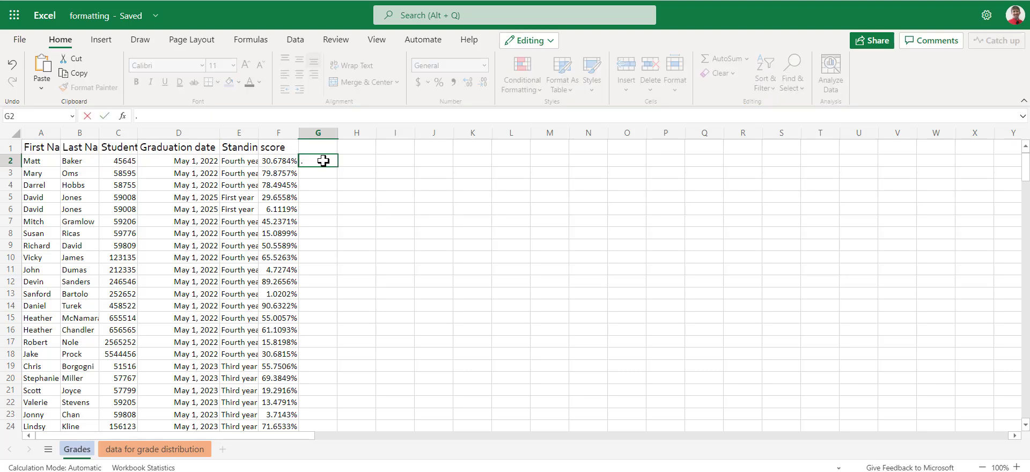
type("306784")
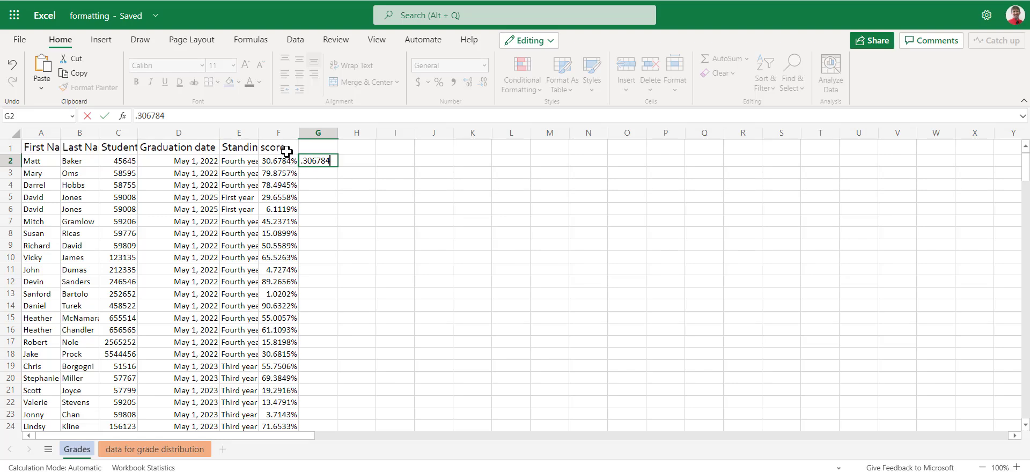
left_click(334, 198)
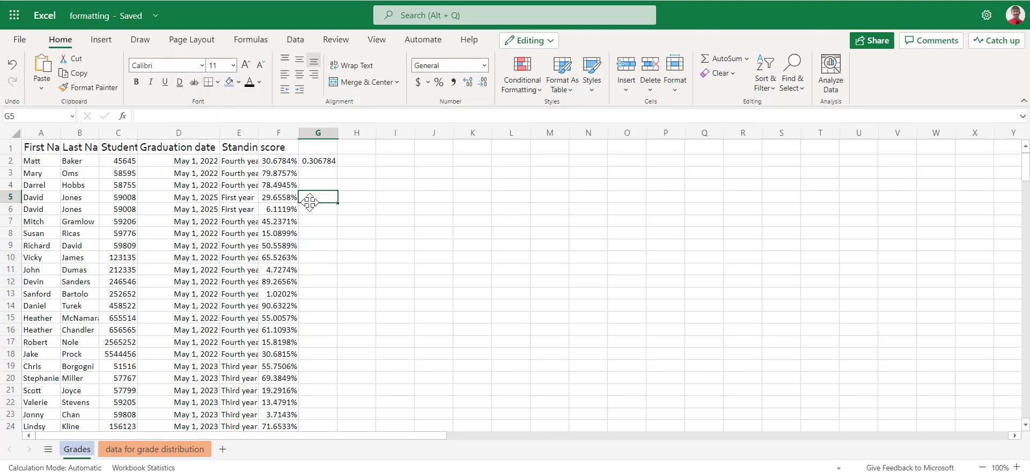
left_click(277, 133)
left_click(280, 169)
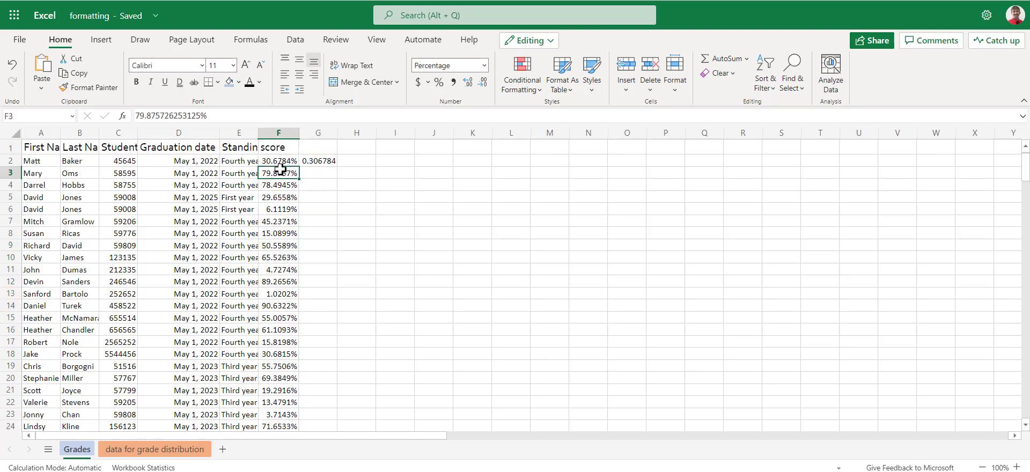
right_click(280, 169)
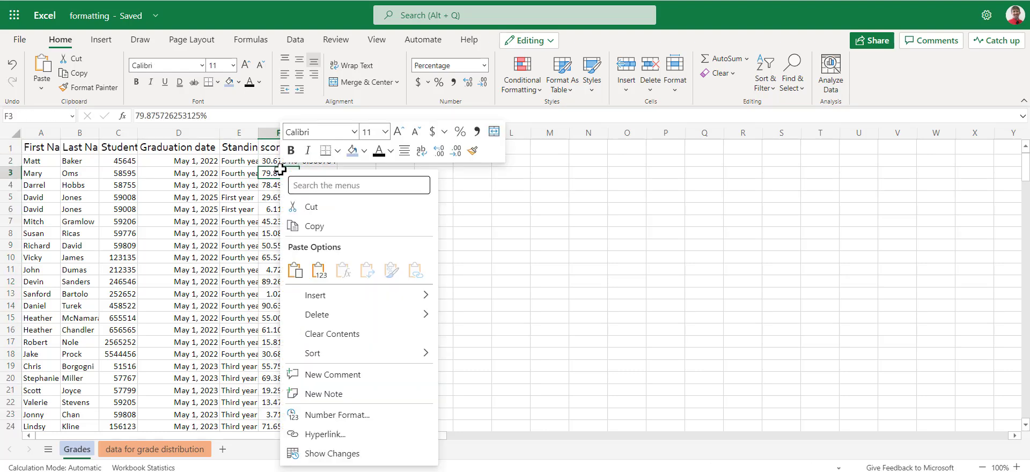
left_click(338, 414)
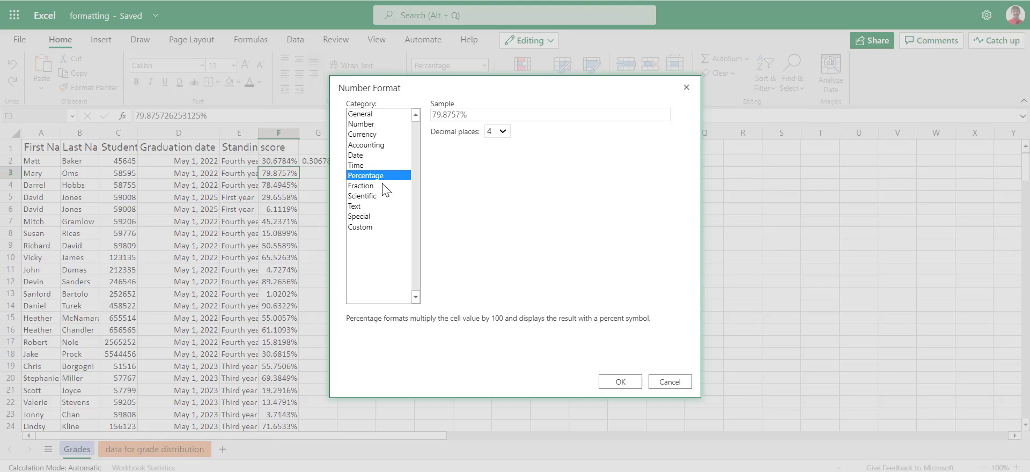
left_click(610, 383)
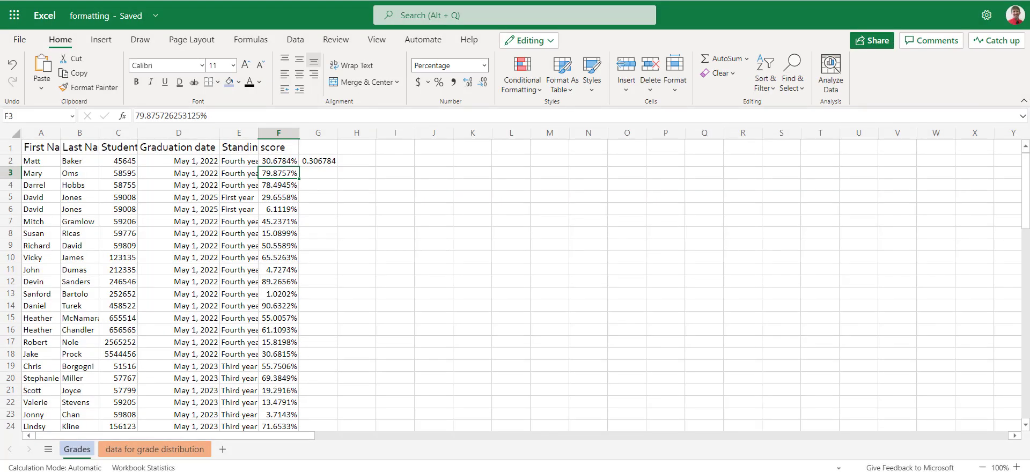